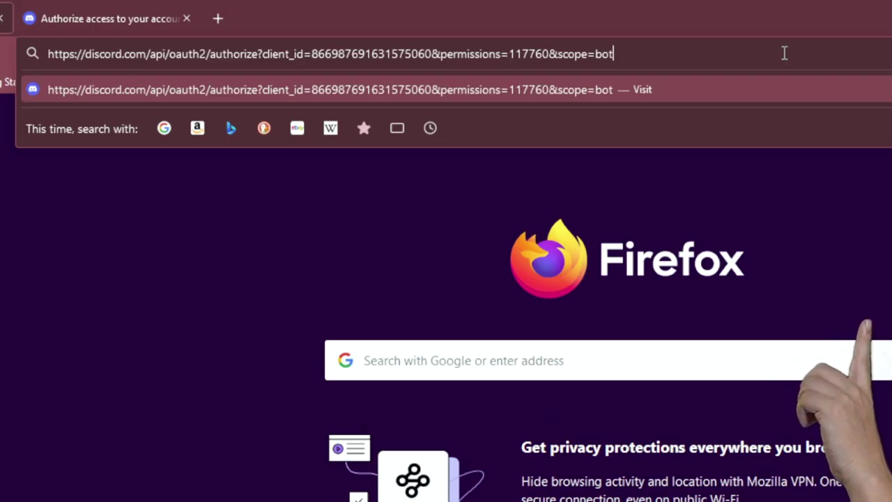
# - Open the Who's that Pokemon? bot's invite link and authorize it on the Hidden Tacos server with all requested permissions
pyautogui.press('Return')
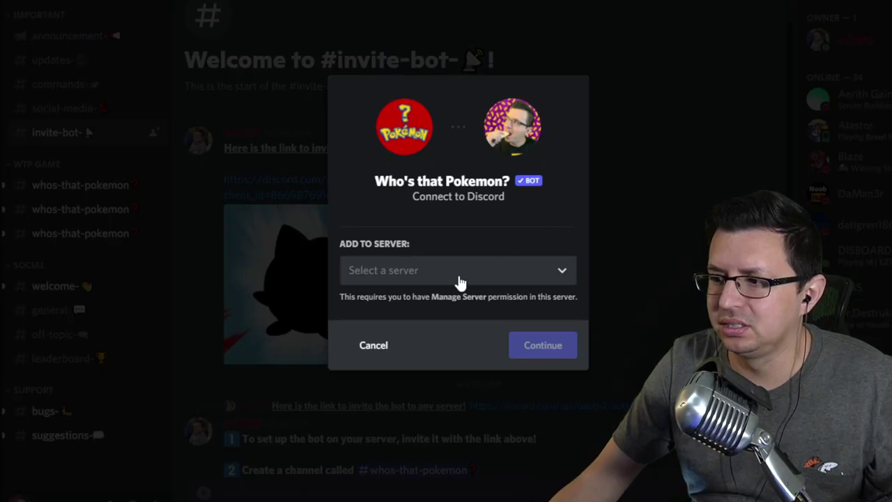
pyautogui.click(460, 282)
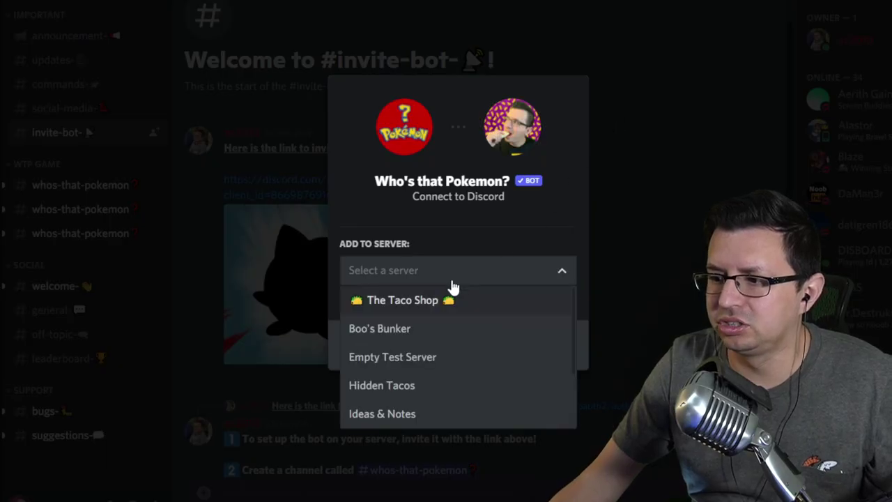
pyautogui.click(407, 384)
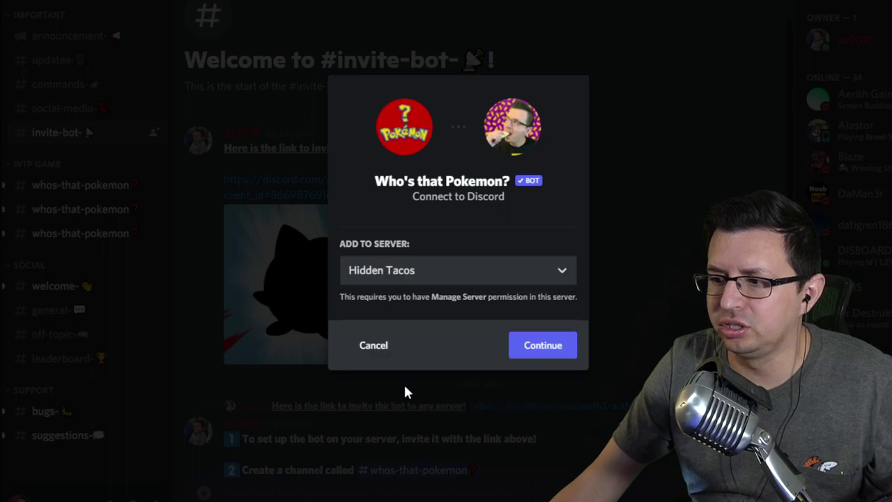
pyautogui.click(561, 352)
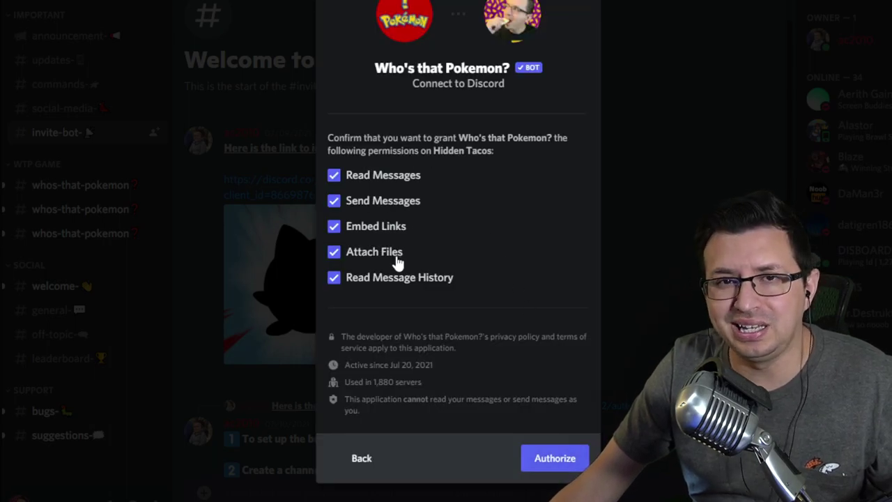
pyautogui.click(555, 460)
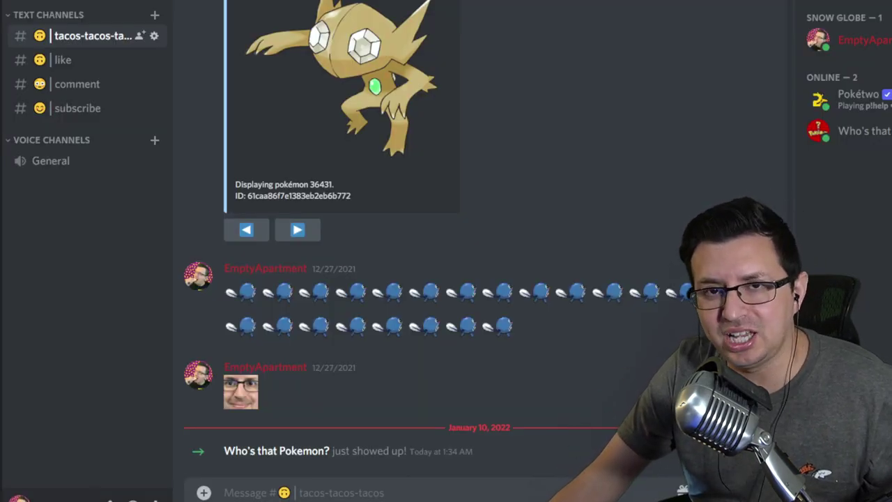
# - Create a text channel named "🐸 | whos-that-pokemon" in the Text Channels category
pyautogui.click(155, 15)
pyautogui.write('w')
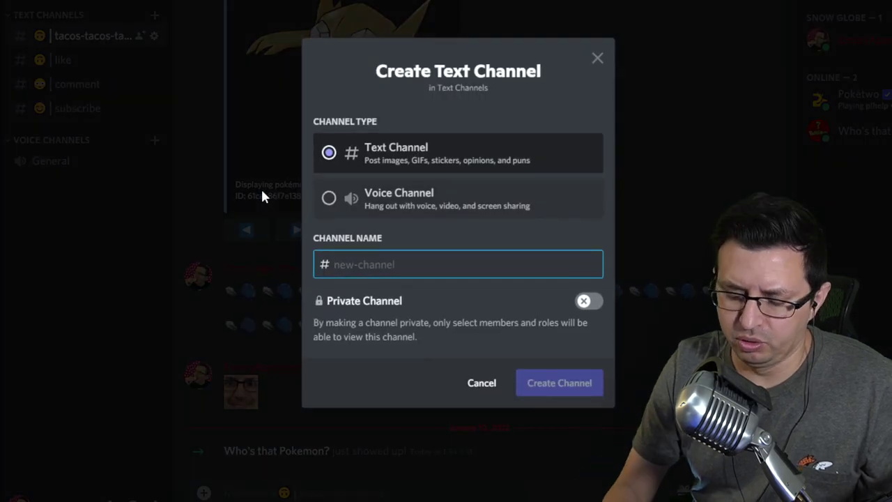
pyautogui.write('hos-that-pokemon')
pyautogui.press('Return')
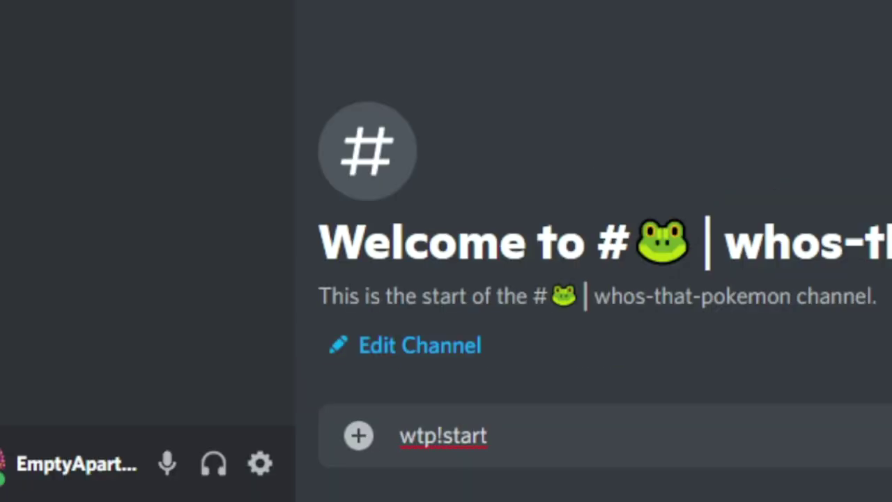
# - Start the guessing game with wtp!start in the whos-that-pokemon channel and submit "pikachu" as a guess
pyautogui.press('Return')
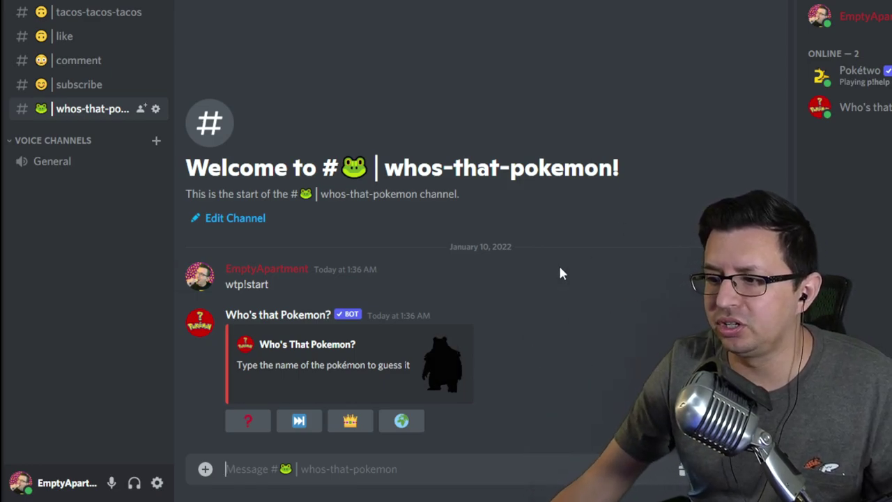
pyautogui.write('pik')
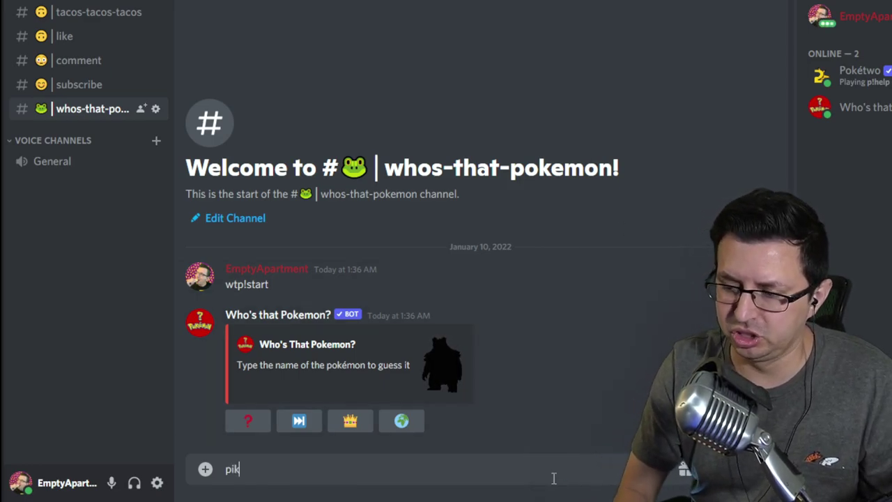
pyautogui.write('achu')
pyautogui.press('Return')
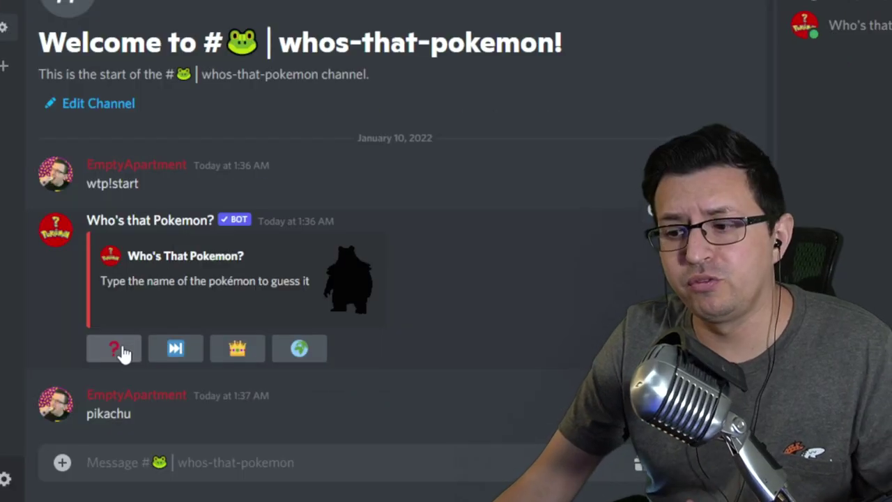
# - Request a hint for the current Pokémon and skip it to get a new silhouette
pyautogui.click(247, 420)
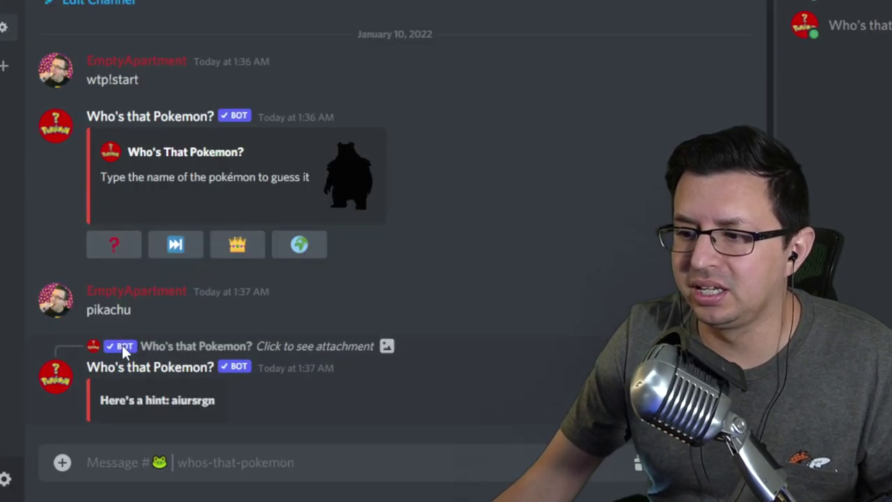
pyautogui.click(178, 247)
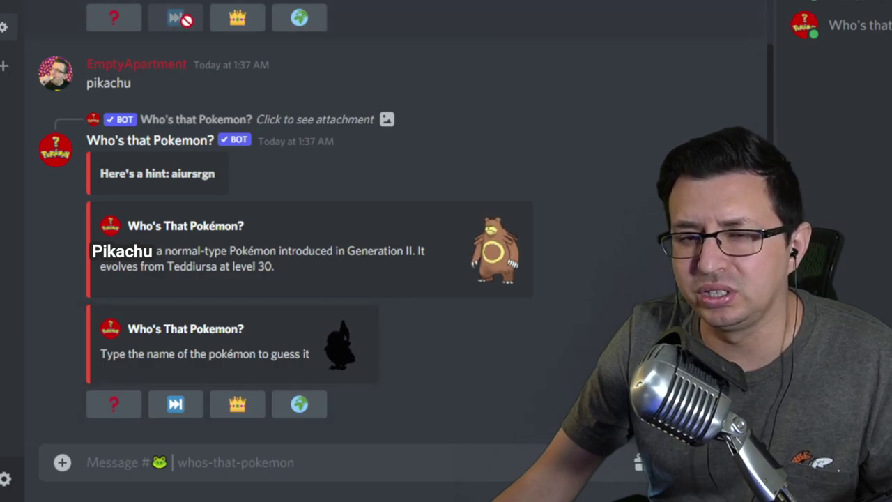
# - Display the bot's server ranking and global ranking
pyautogui.click(240, 410)
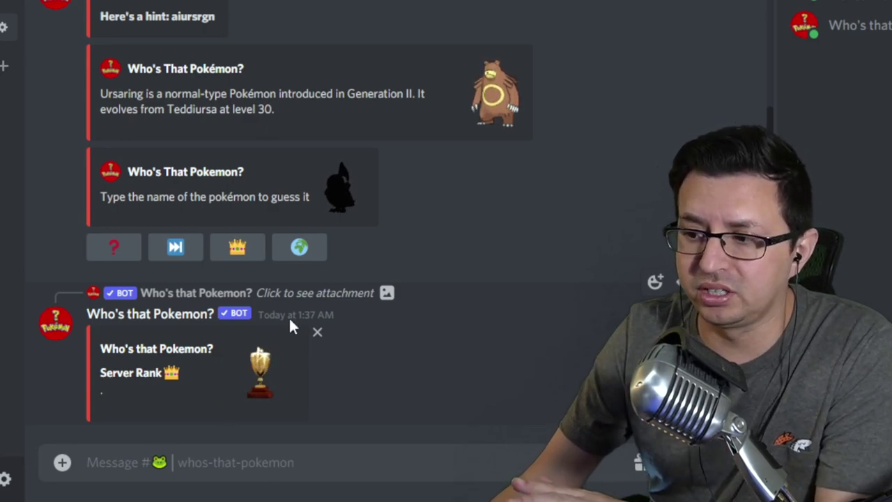
pyautogui.click(312, 249)
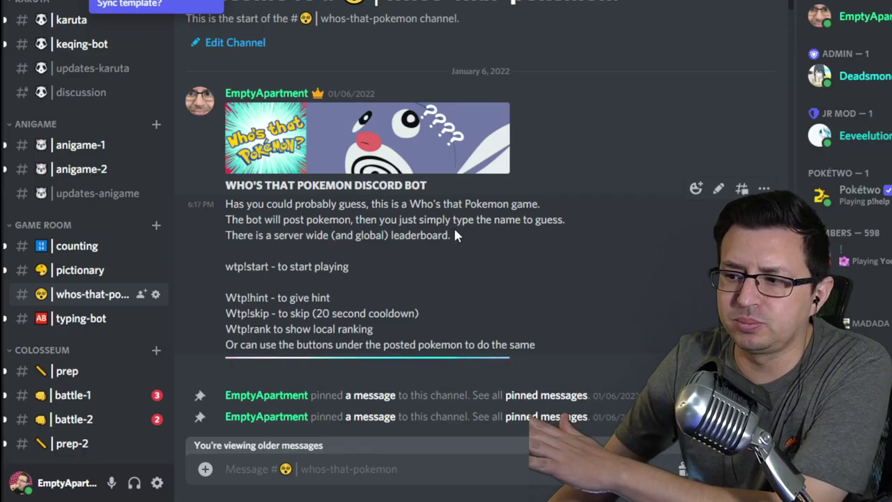
# - Review the bot description and the wtp! command list in the community server's whos-that-pokemon channel
pyautogui.moveTo(454, 235); pyautogui.dragTo(244, 204)
pyautogui.click(259, 218)
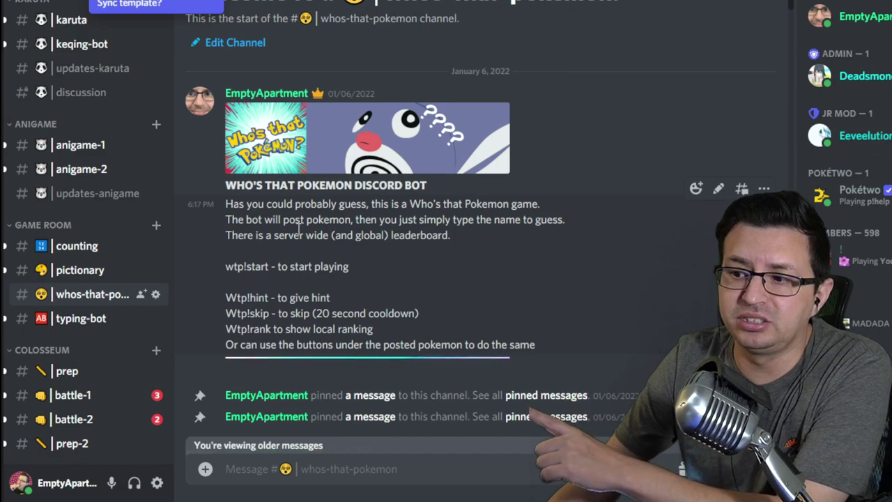
pyautogui.moveTo(376, 330); pyautogui.dragTo(238, 267)
pyautogui.click(357, 306)
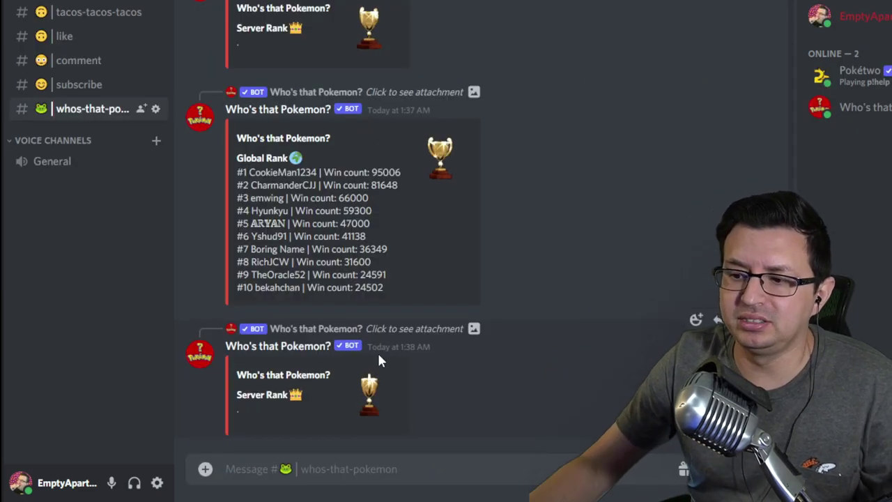
# - Send wtp!start again in the Hidden Tacos whos-that-pokemon channel, and send it in the like channel as well
pyautogui.write('wtp!start')
pyautogui.press('Return')
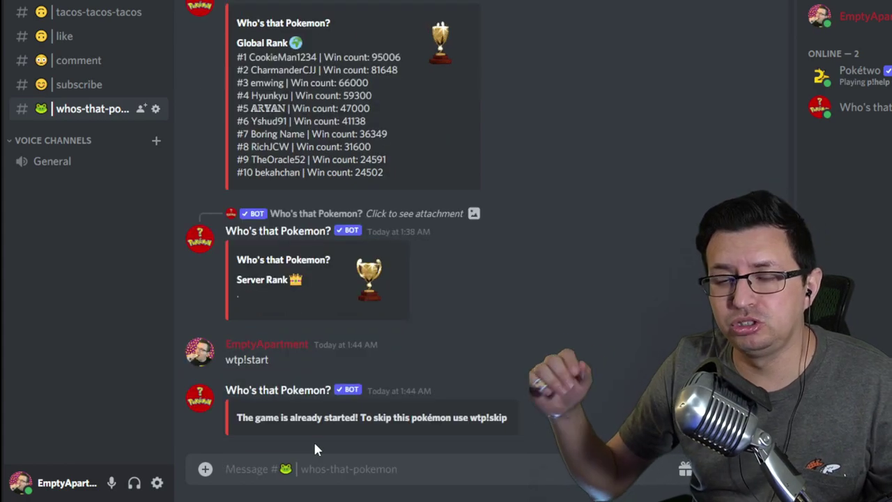
pyautogui.click(83, 36)
pyautogui.write('wtp!start')
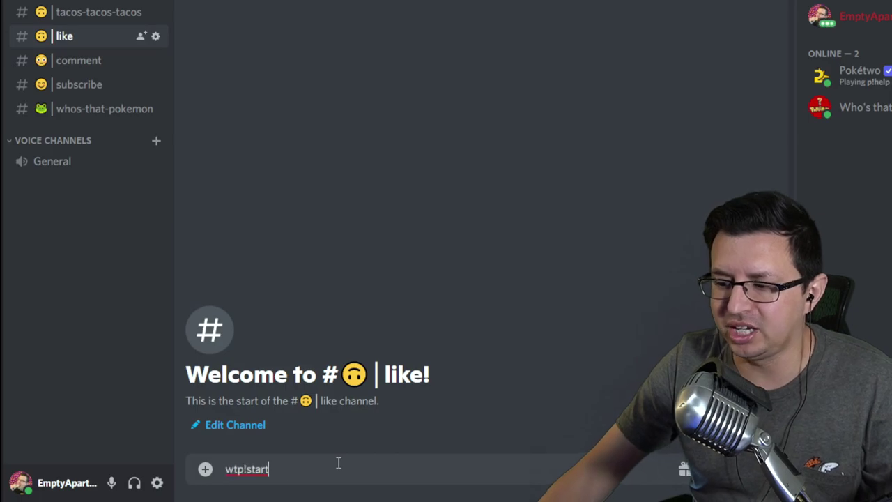
pyautogui.press('Return')
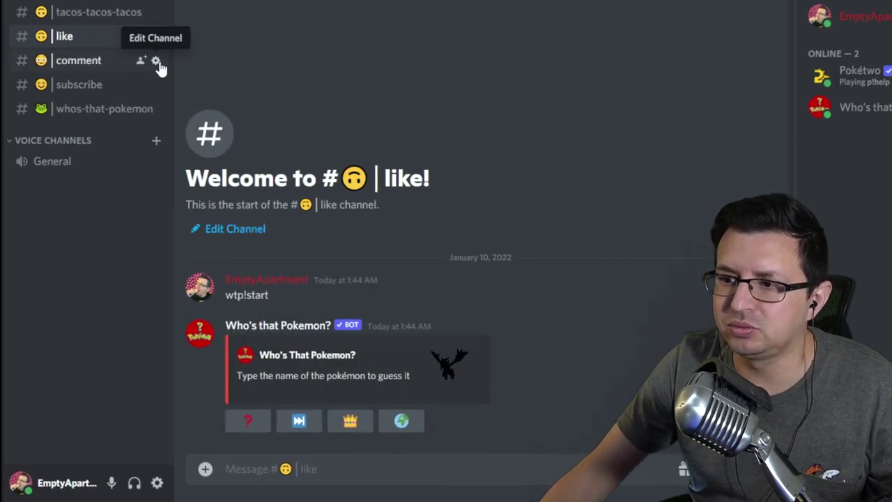
# - Add the Who's that Pokemon? role to the comment channel's advanced permissions, deny it View Channel, and save the changes
pyautogui.click(157, 60)
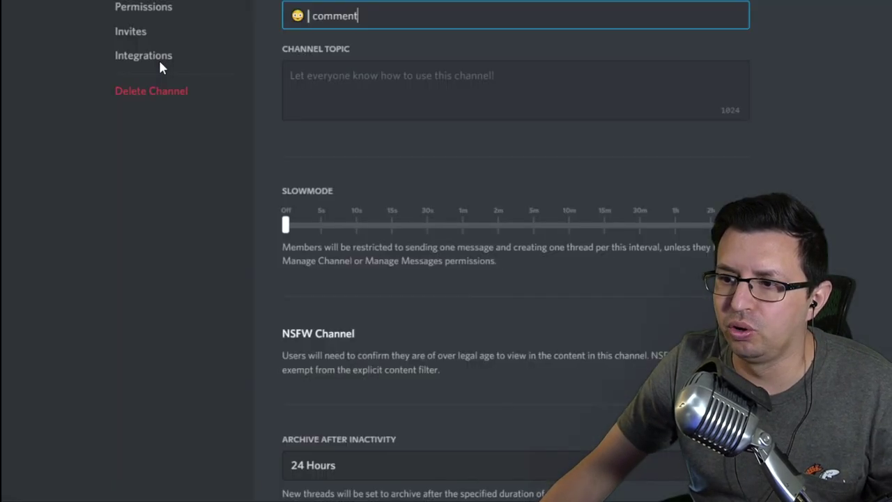
pyautogui.click(171, 9)
pyautogui.click(417, 217)
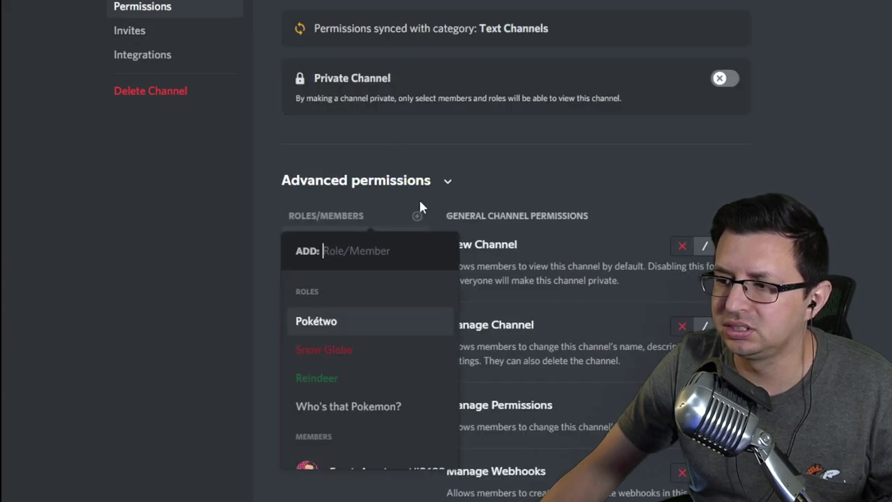
pyautogui.scroll(-2, 374, 349)
pyautogui.click(374, 337)
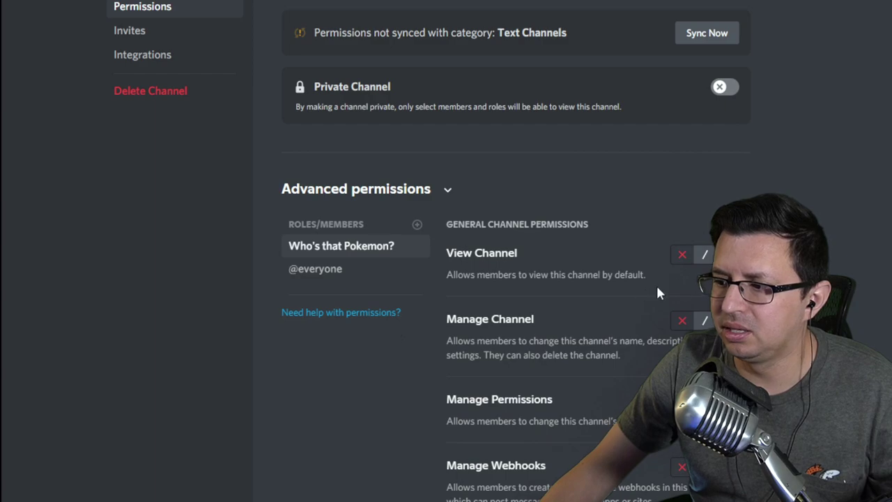
pyautogui.click(682, 254)
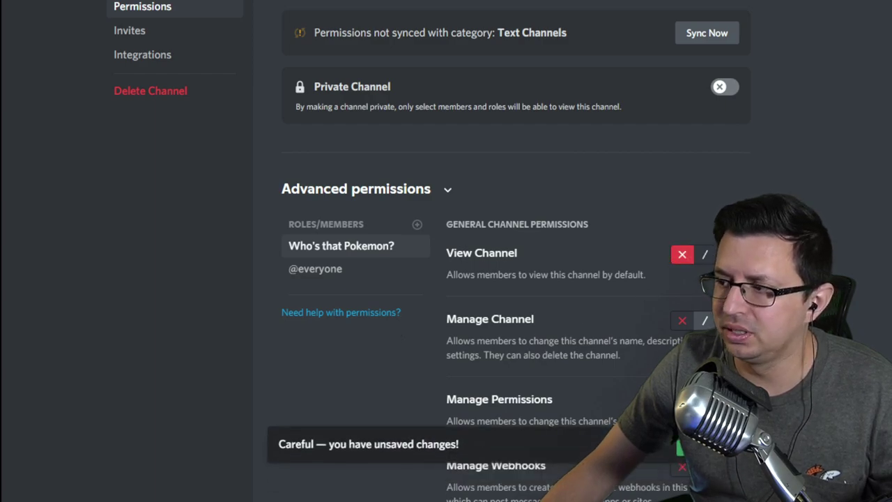
pyautogui.click(715, 444)
pyautogui.press('Escape')
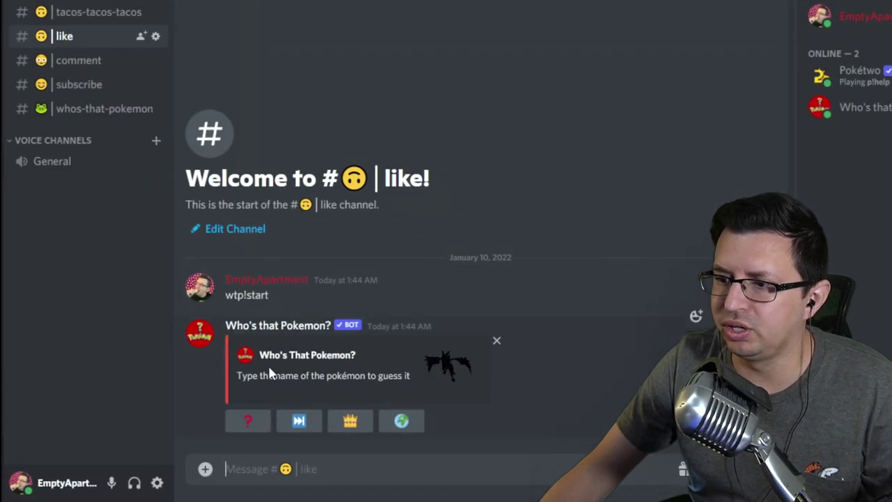
# - Send wtp!start in the comment channel to test the restriction, and enter it again in the whos-that-pokemon channel
pyautogui.click(85, 61)
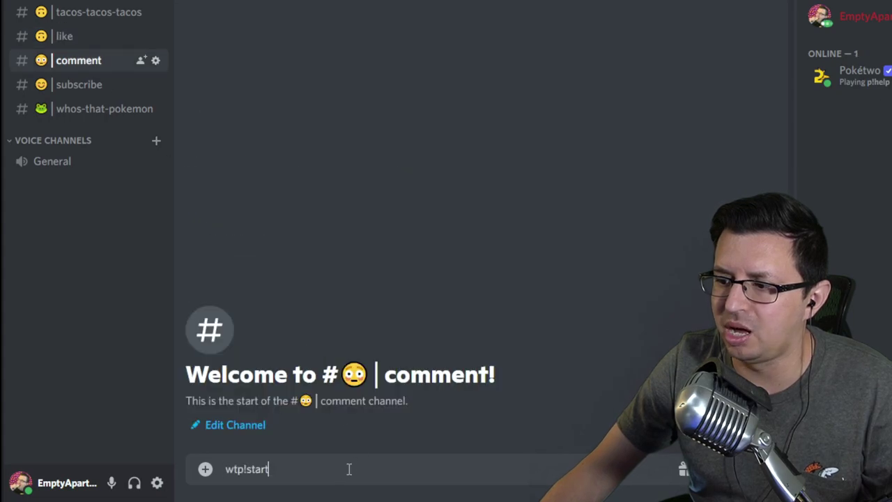
pyautogui.write('wtp!start')
pyautogui.press('Return')
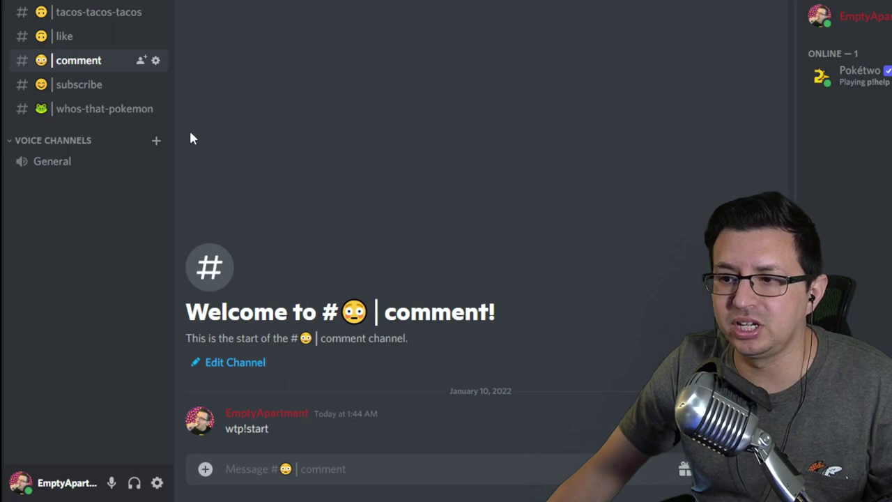
pyautogui.click(98, 111)
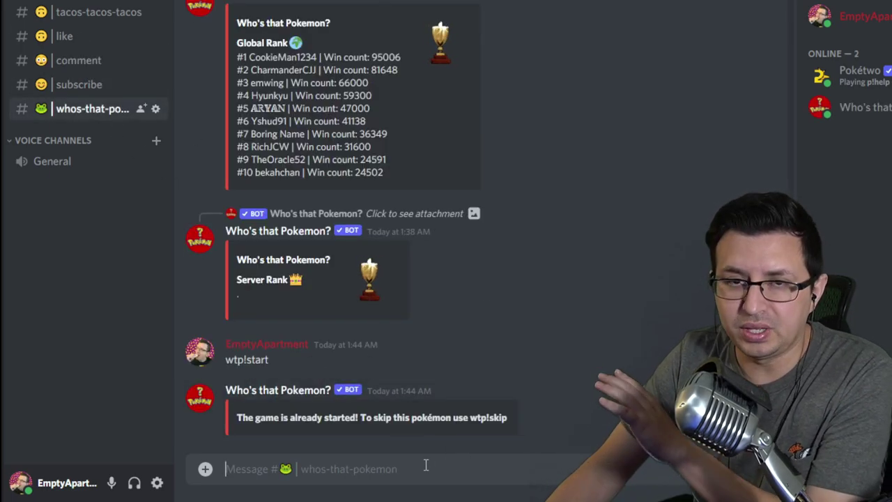
pyautogui.write('wtp!start')
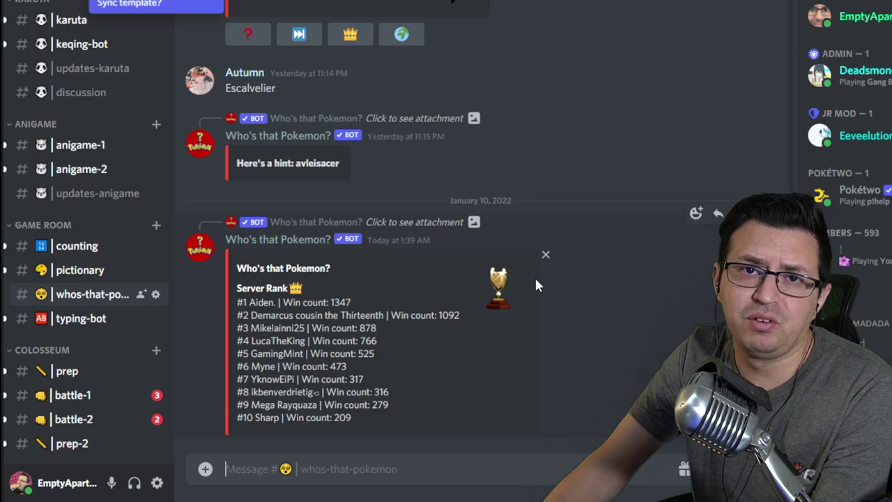
# - Examine the history of guesses and bot replies in the community server's whos-that-pokemon channel
pyautogui.scroll(8, 528, 281)
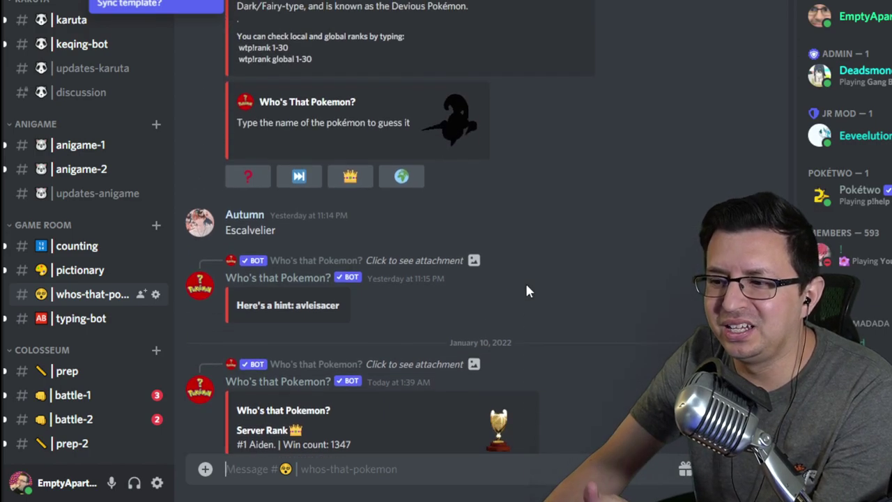
pyautogui.scroll(10, 525, 294)
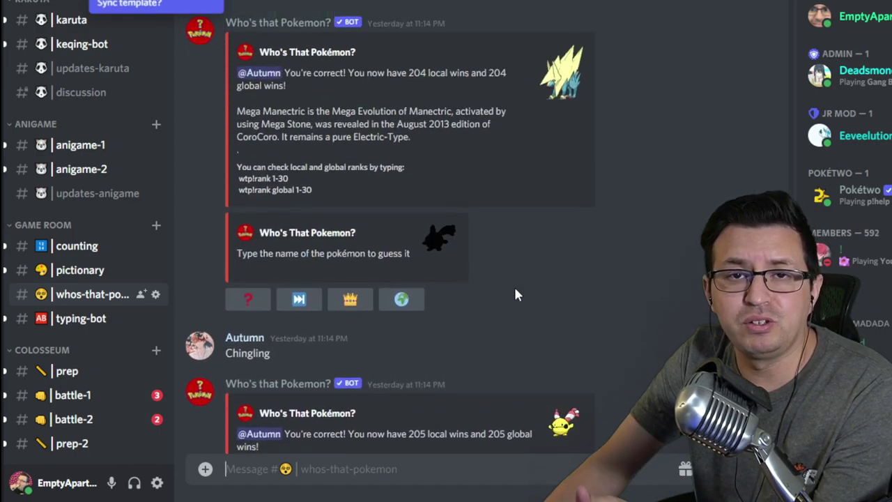
pyautogui.scroll(10, 499, 293)
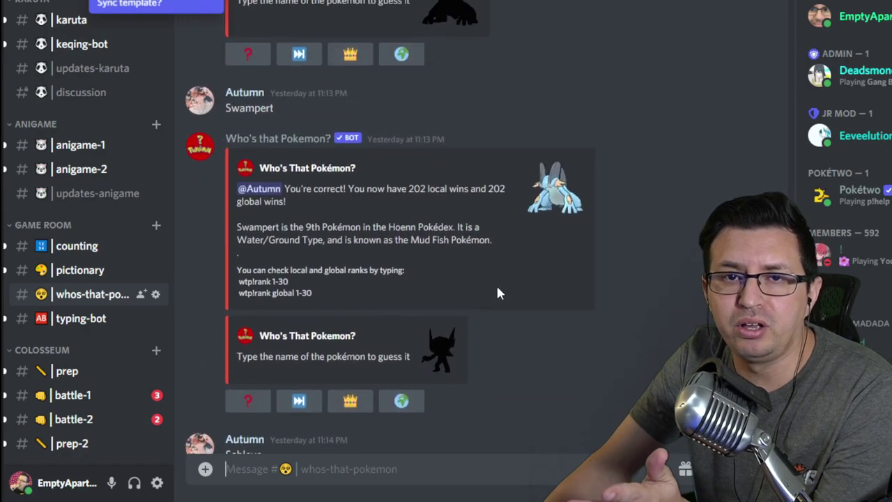
pyautogui.scroll(10, 498, 293)
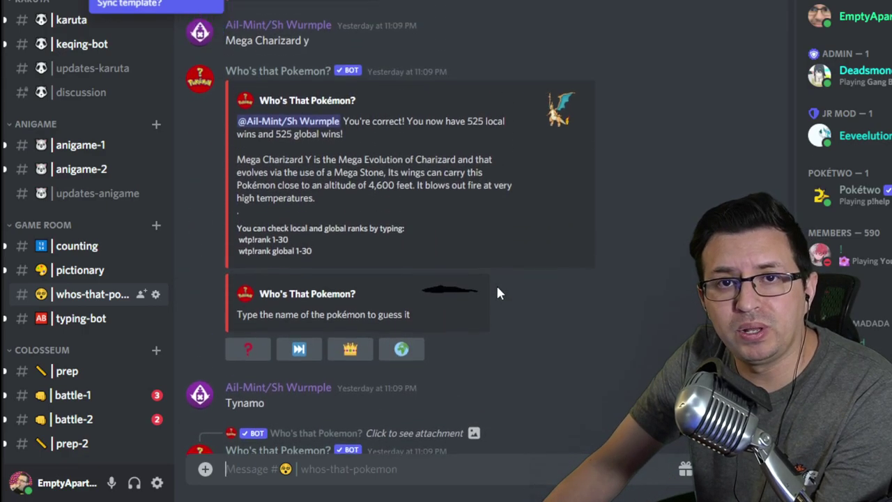
pyautogui.scroll(10, 497, 293)
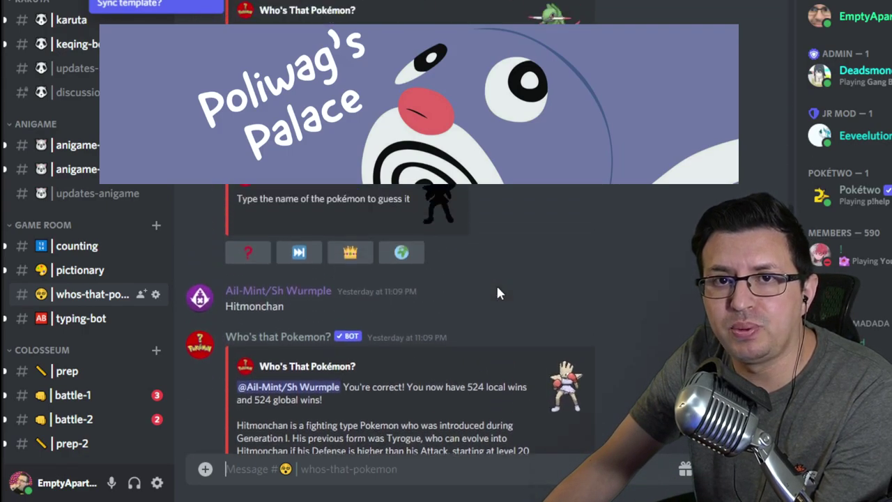
pyautogui.scroll(10, 491, 296)
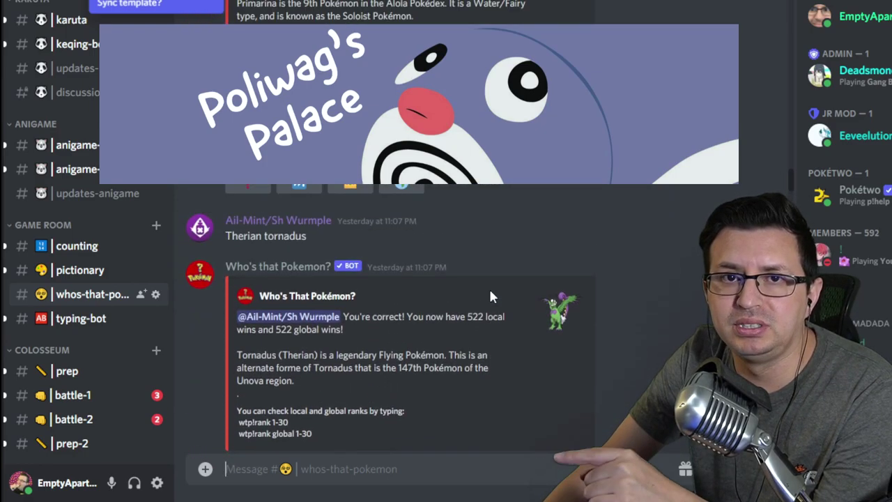
pyautogui.scroll(10, 491, 297)
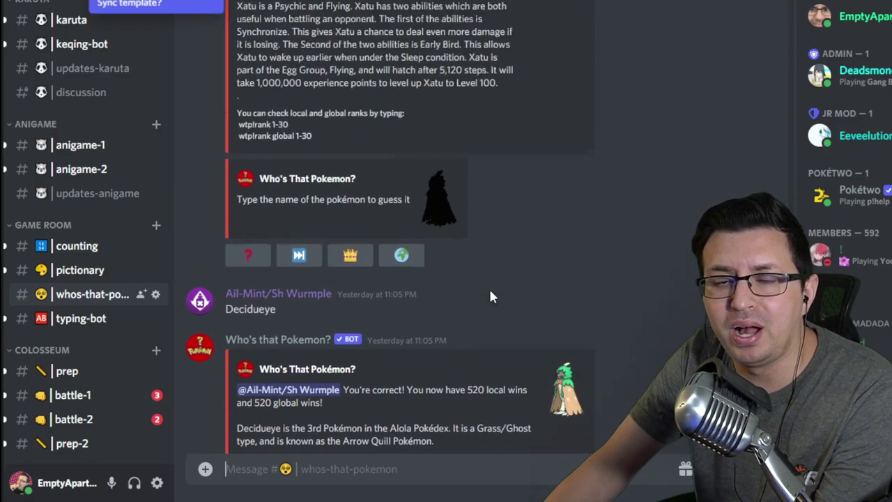
pyautogui.scroll(10, 490, 298)
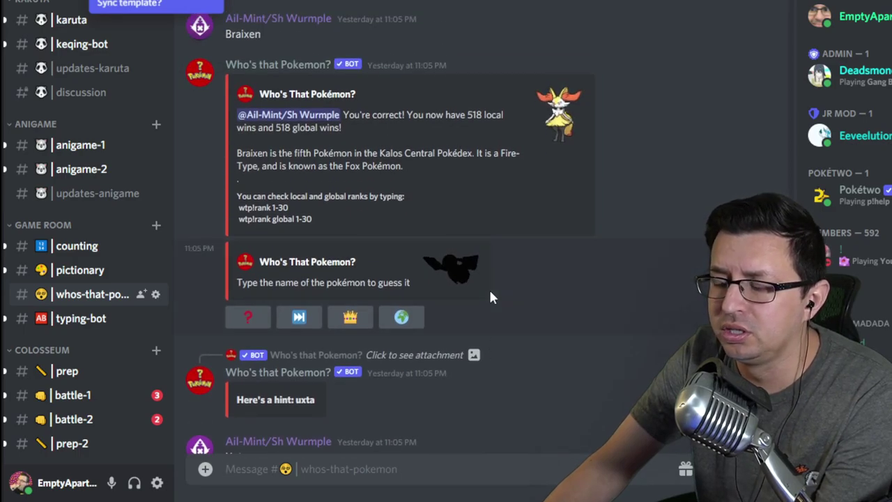
pyautogui.scroll(10, 487, 300)
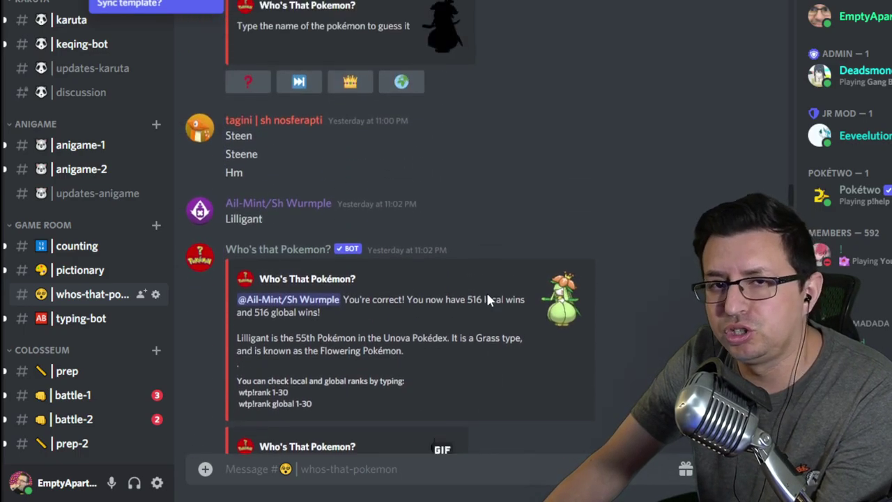
pyautogui.scroll(15, 488, 300)
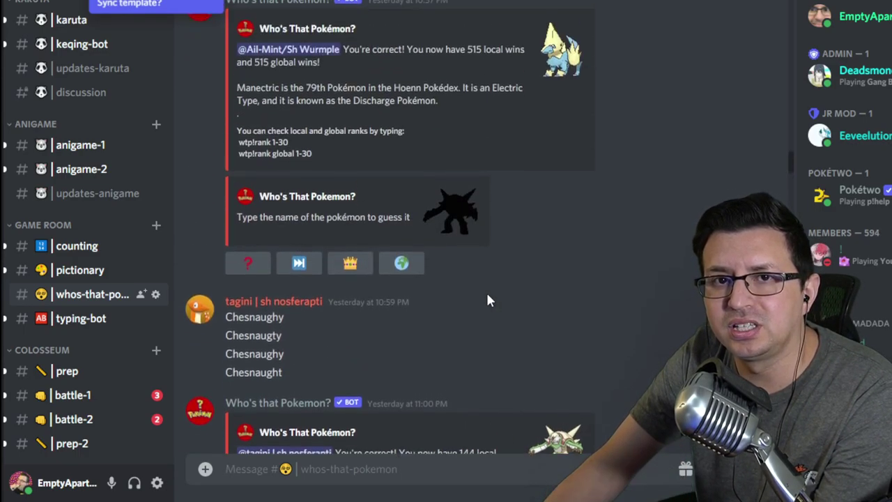
pyautogui.scroll(12, 488, 300)
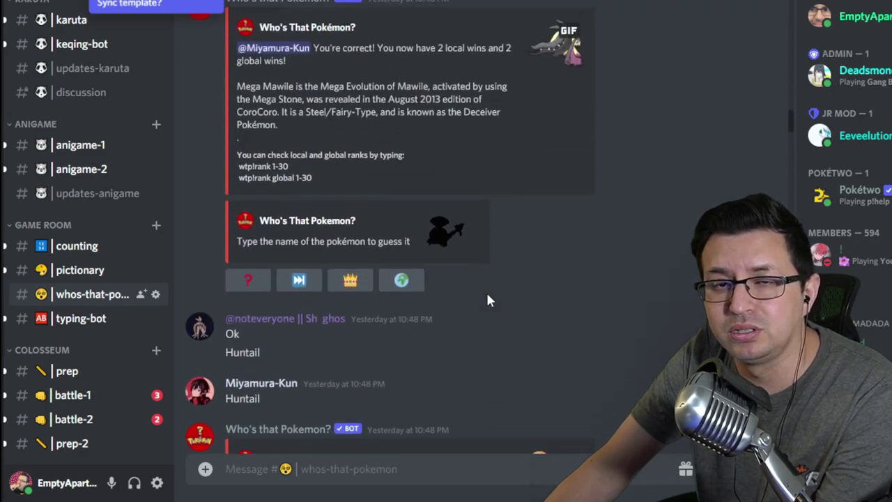